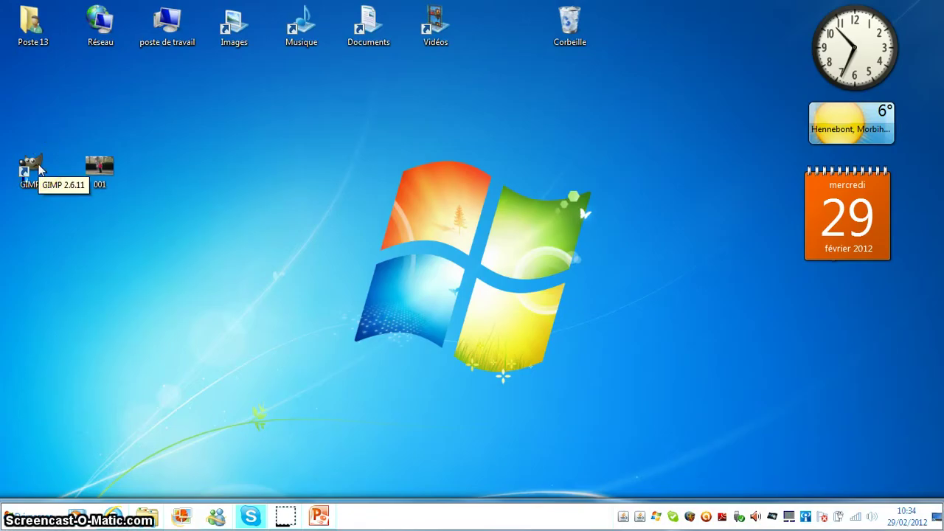
- Launch GIMP and open 001.jpg from the Bureau (desktop) folder
{"action": "double_click", "coordinate": [39, 168]}
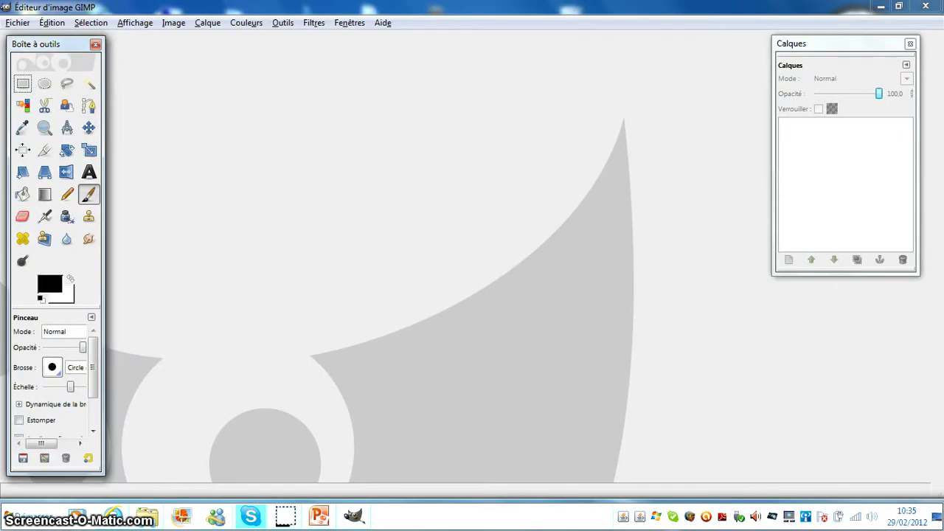
{"action": "left_click", "coordinate": [22, 25]}
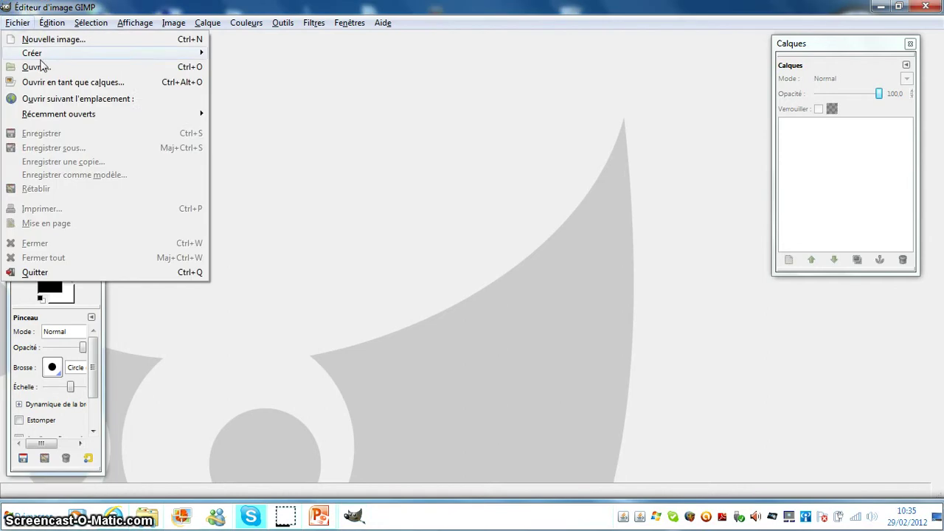
{"action": "left_click", "coordinate": [42, 68]}
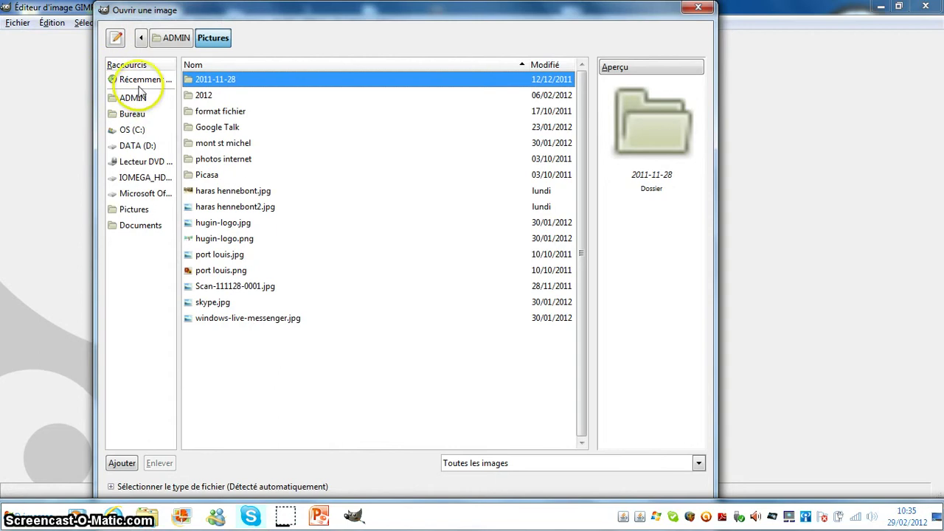
{"action": "left_click", "coordinate": [131, 115]}
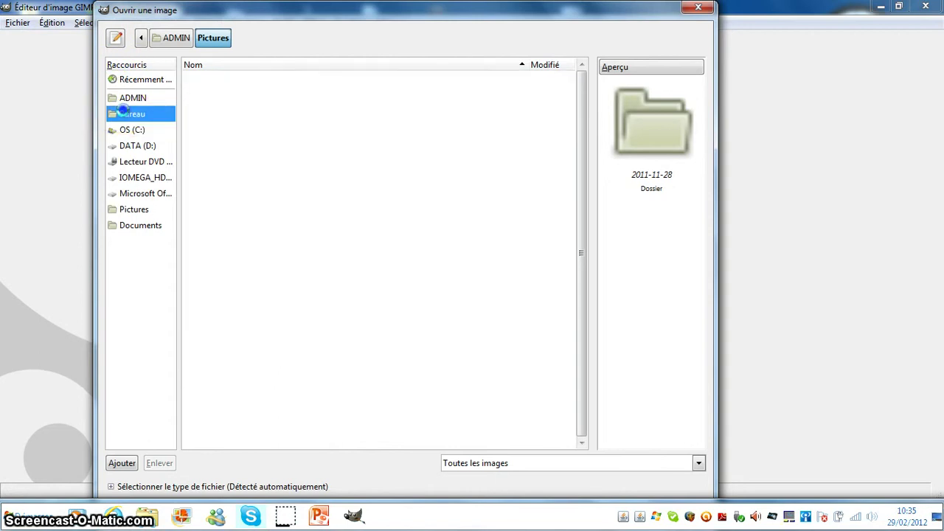
{"action": "left_click", "coordinate": [216, 96]}
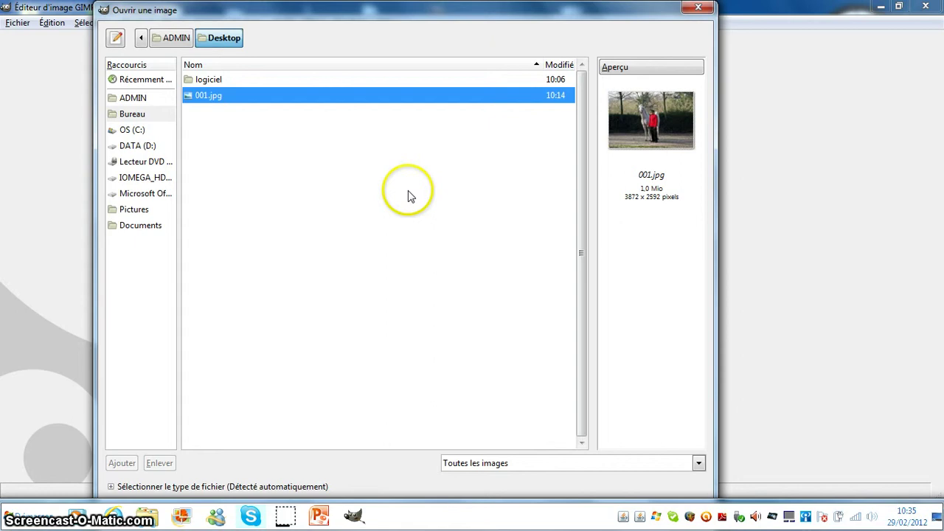
{"action": "key", "text": "Return"}
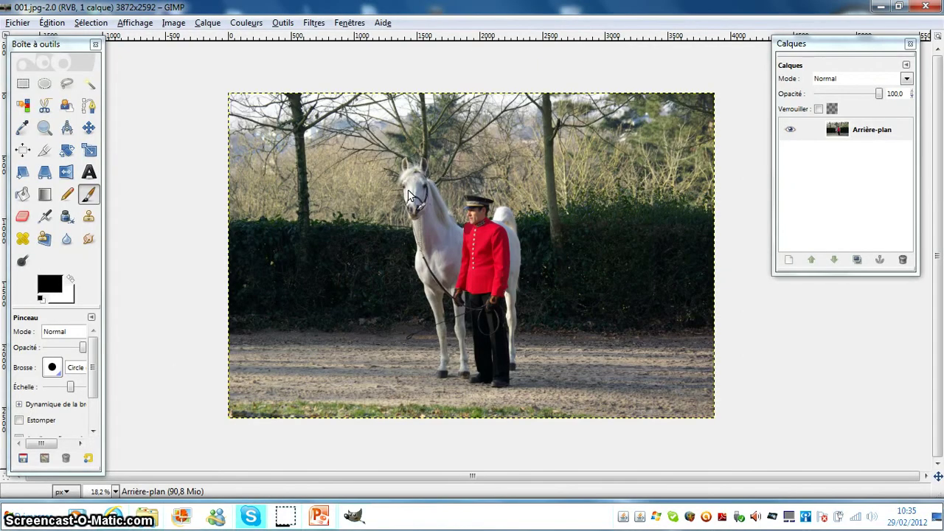
- Choose Rectangle Select and check the image size, 3872×2592, without rescaling
{"action": "left_click", "coordinate": [24, 85]}
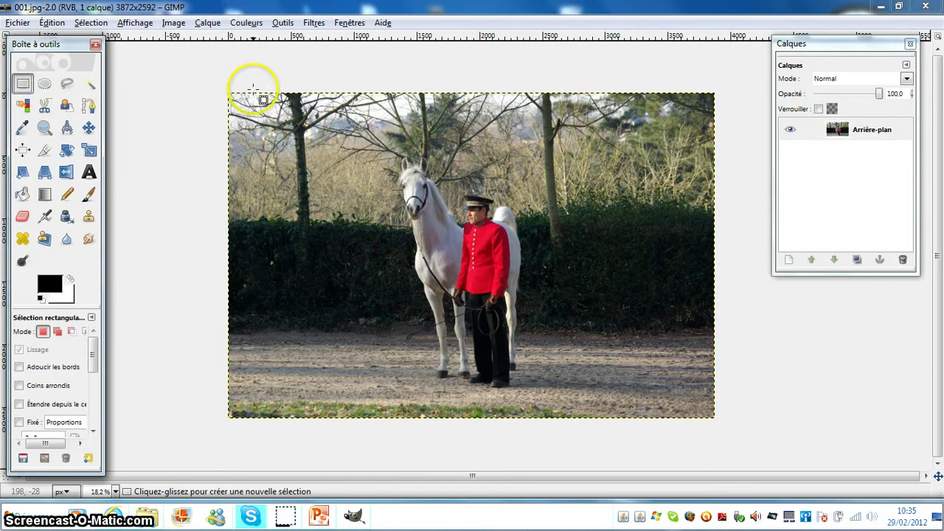
{"action": "left_click", "coordinate": [175, 23]}
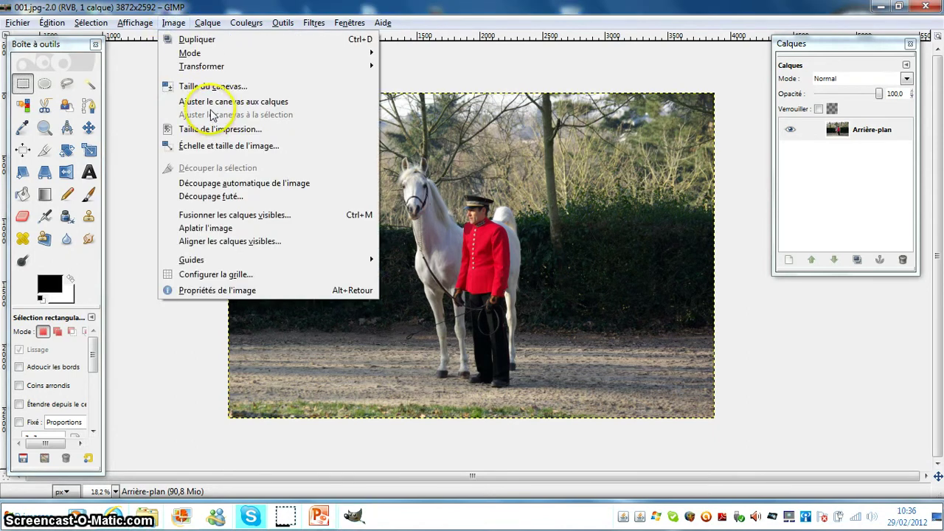
{"action": "left_click", "coordinate": [208, 146]}
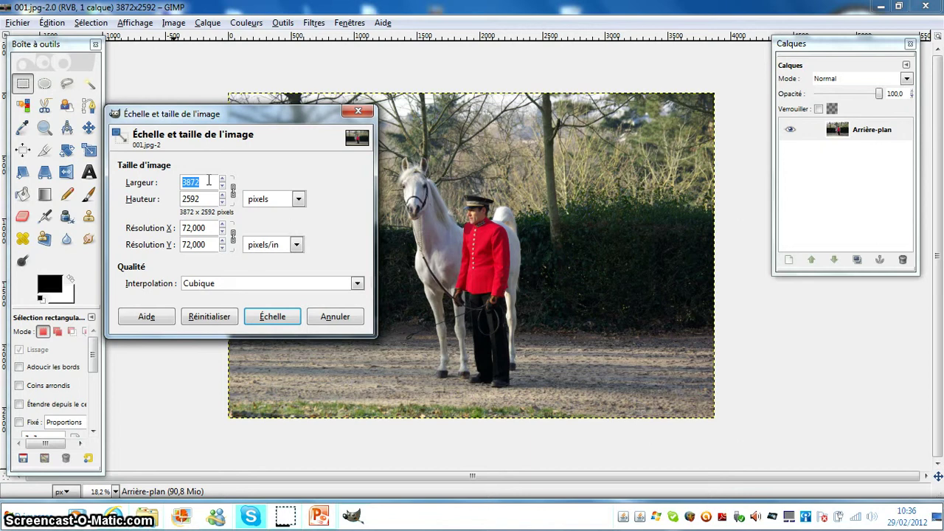
{"action": "left_click", "coordinate": [335, 316]}
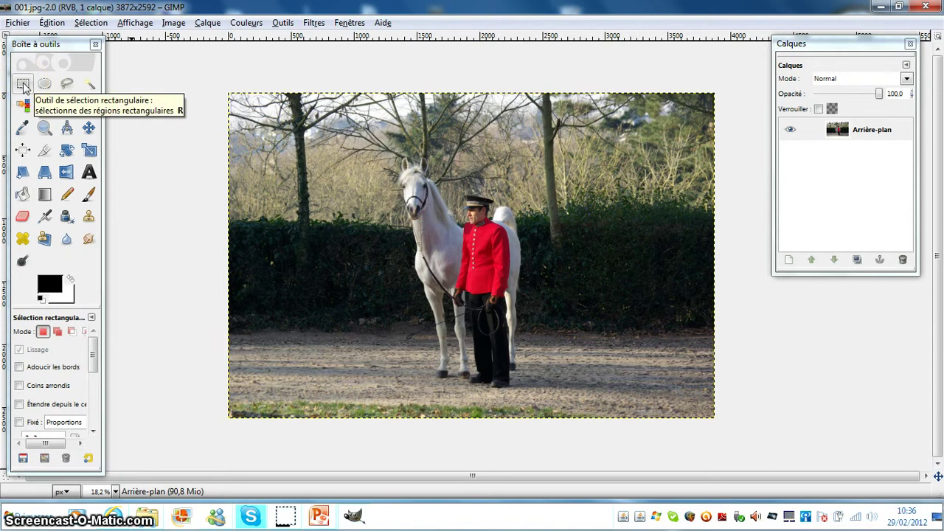
- Select a 3041×1979 rectangle around the horse and groom and crop to it
{"action": "left_click", "coordinate": [23, 84]}
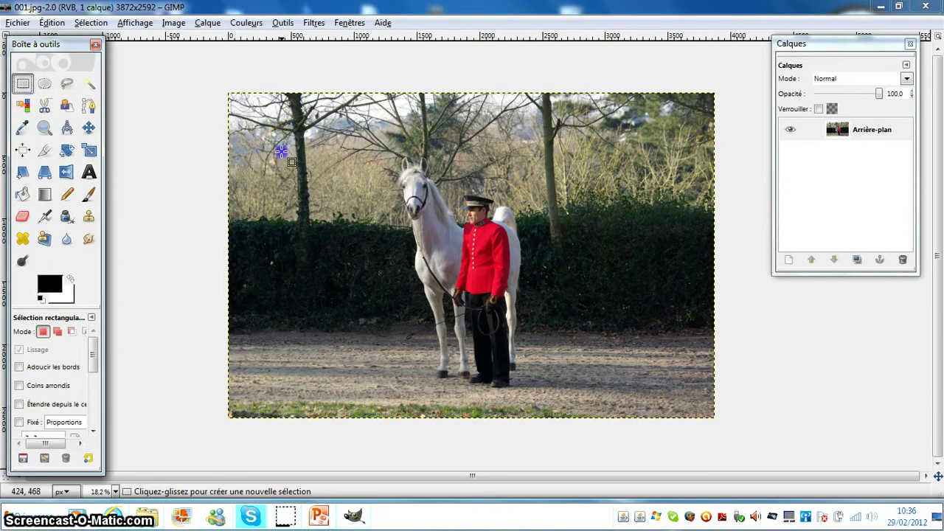
{"action": "mouse_move", "coordinate": [281, 152]}
{"action": "left_mouse_down"}
{"action": "mouse_move", "coordinate": [574, 224]}
{"action": "mouse_move", "coordinate": [663, 393]}
{"action": "left_mouse_up"}
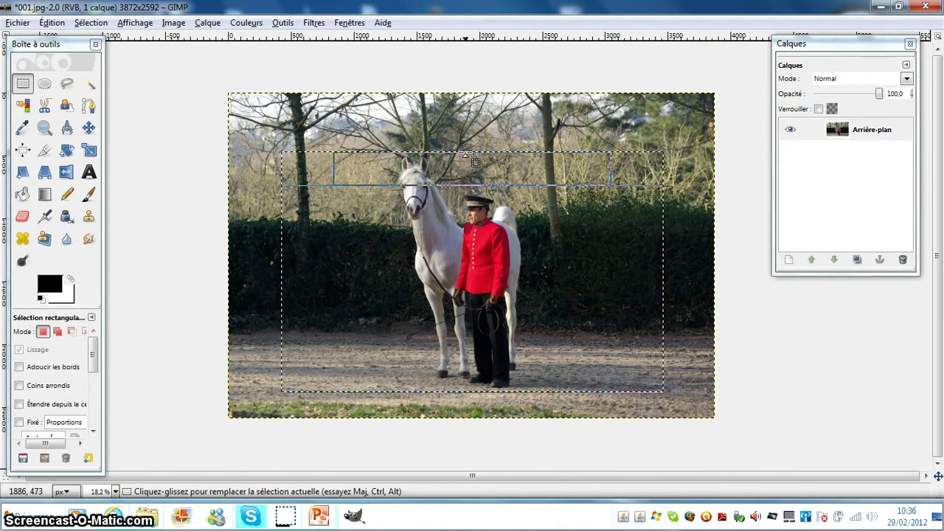
{"action": "left_click_drag", "start_coordinate": [466, 157], "coordinate": [463, 145]}
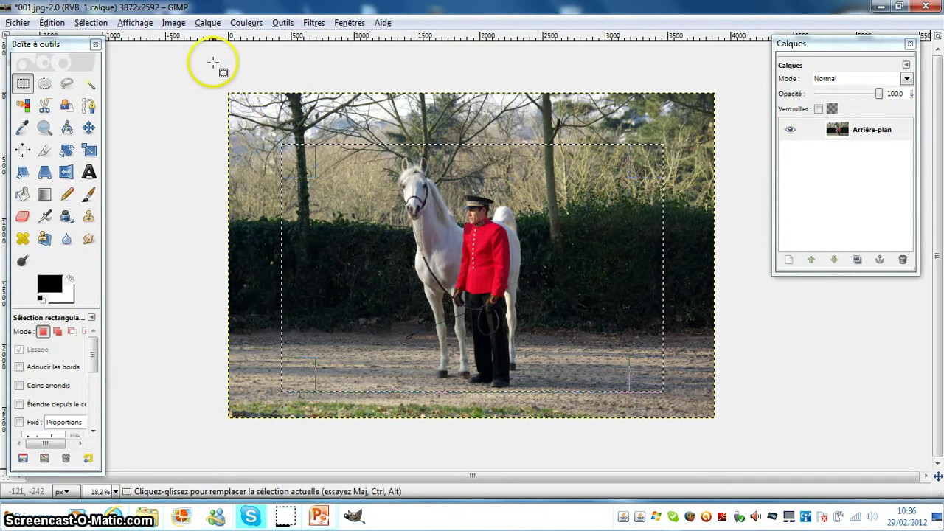
{"action": "left_click", "coordinate": [174, 23]}
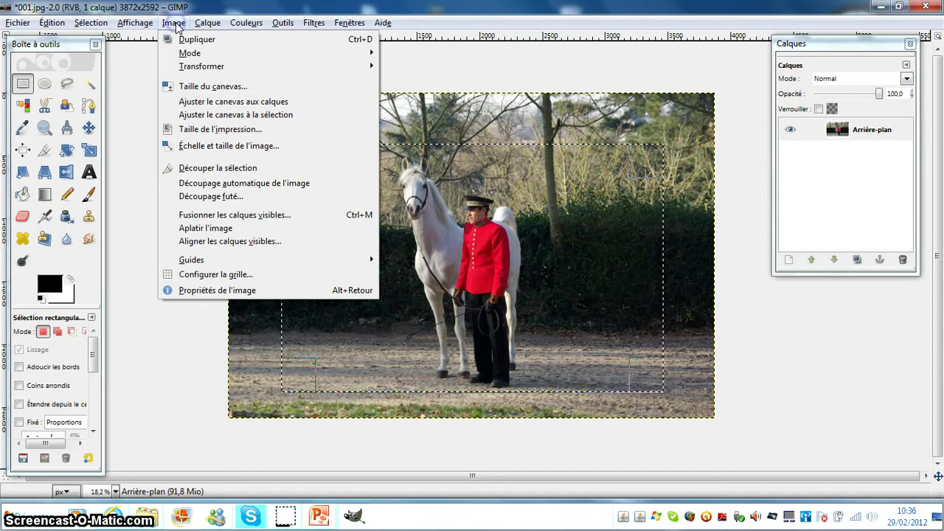
{"action": "left_click", "coordinate": [211, 169]}
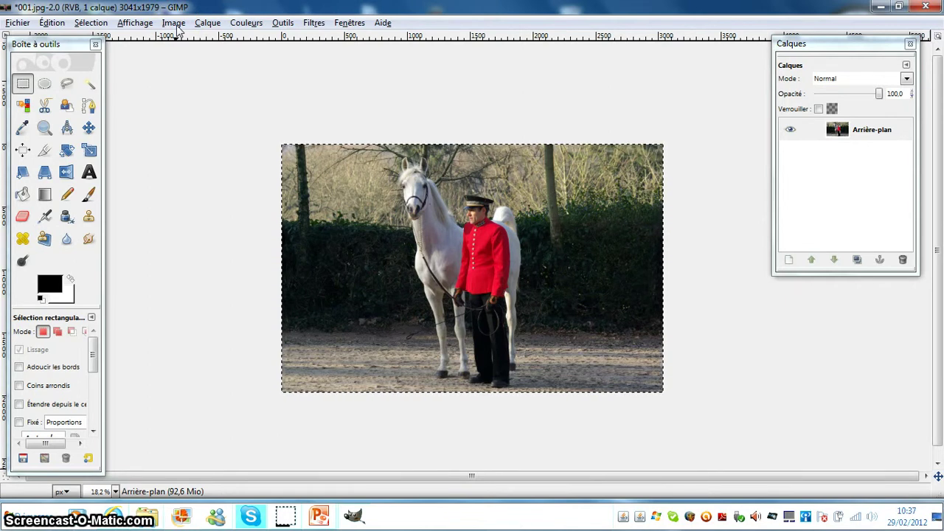
- Scale the image with linked proportions to height 2592, giving 3983×2592 pixels
{"action": "left_click", "coordinate": [175, 24]}
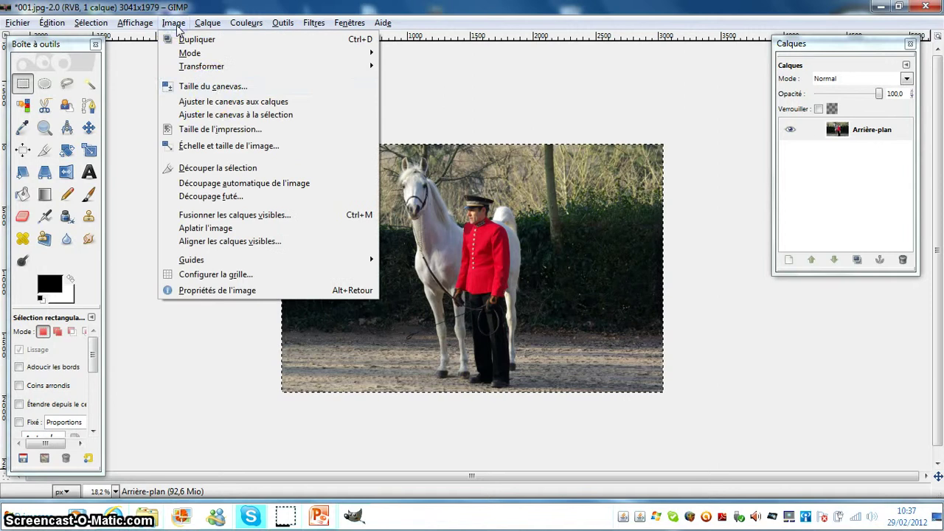
{"action": "left_click", "coordinate": [216, 147]}
{"action": "double_click", "coordinate": [116, 95]}
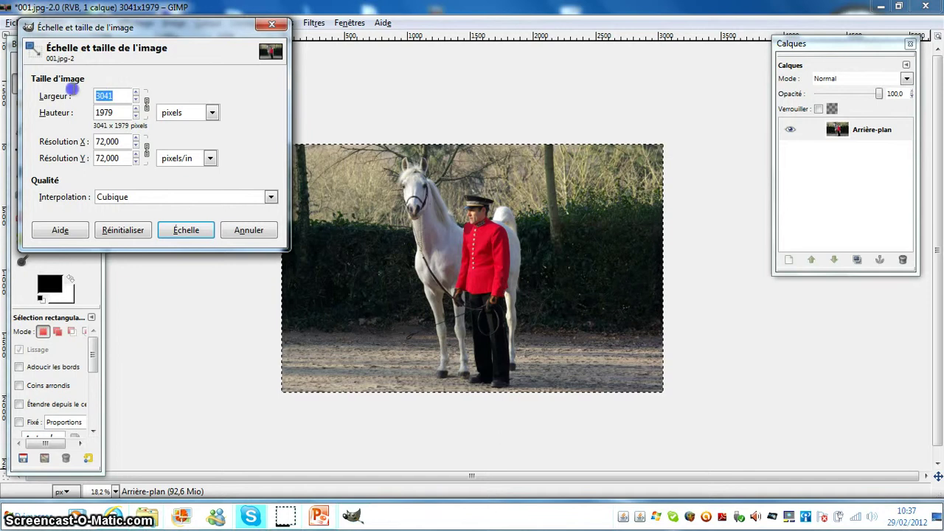
{"action": "type", "text": "3872"}
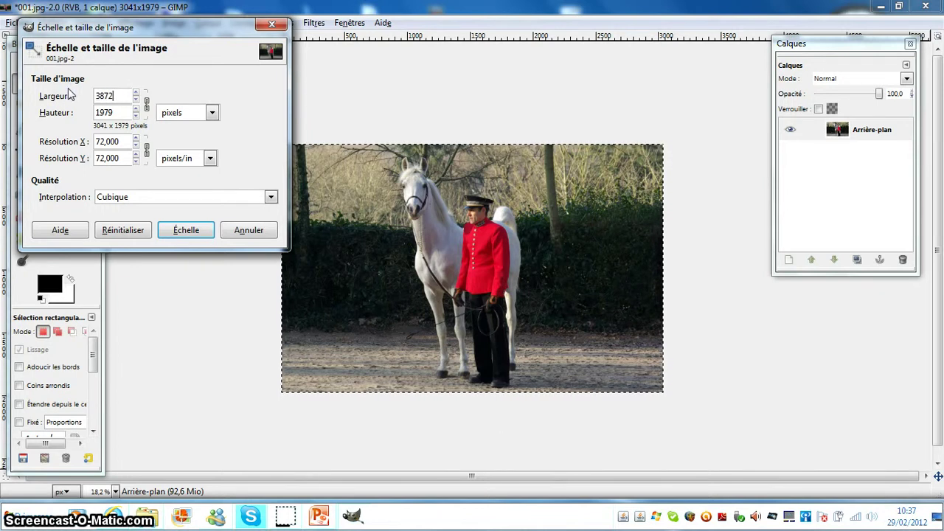
{"action": "left_click", "coordinate": [115, 113]}
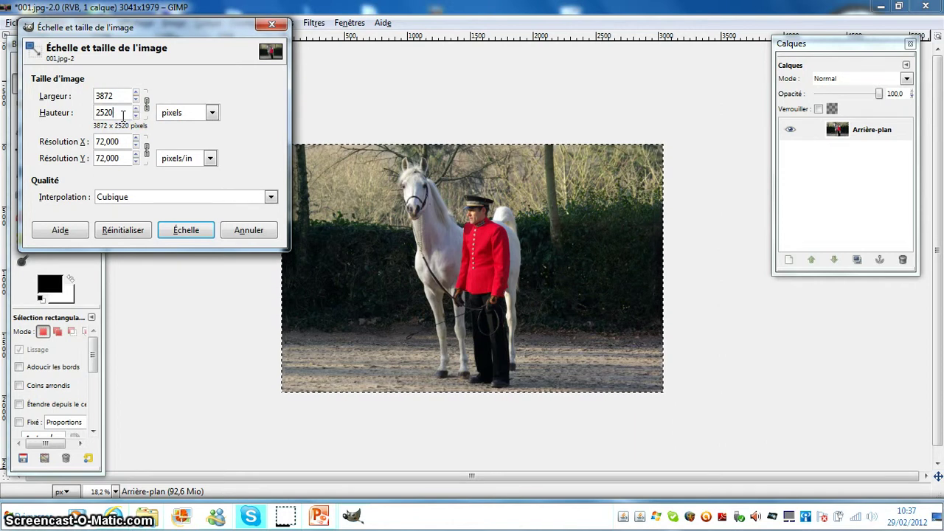
{"action": "left_click_drag", "start_coordinate": [119, 114], "coordinate": [77, 115]}
{"action": "type", "text": "2592"}
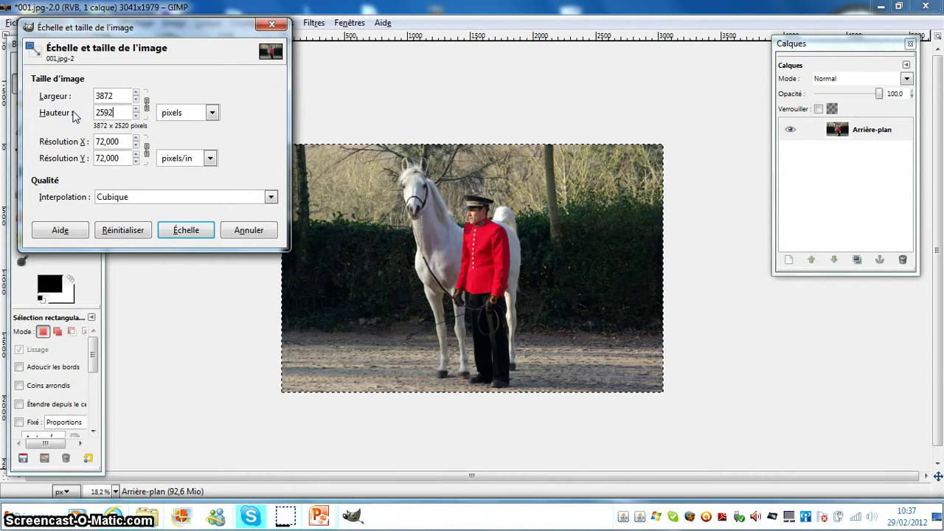
{"action": "left_click", "coordinate": [121, 96]}
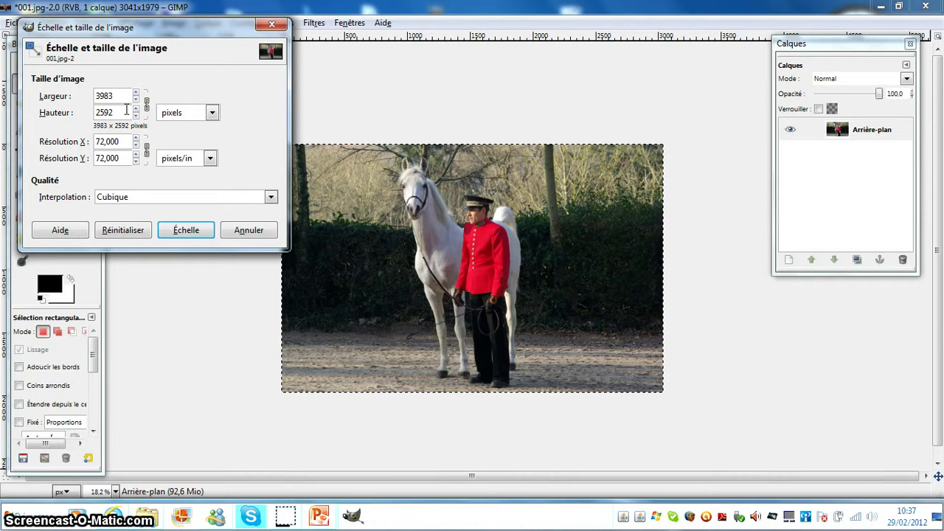
{"action": "left_click", "coordinate": [190, 231]}
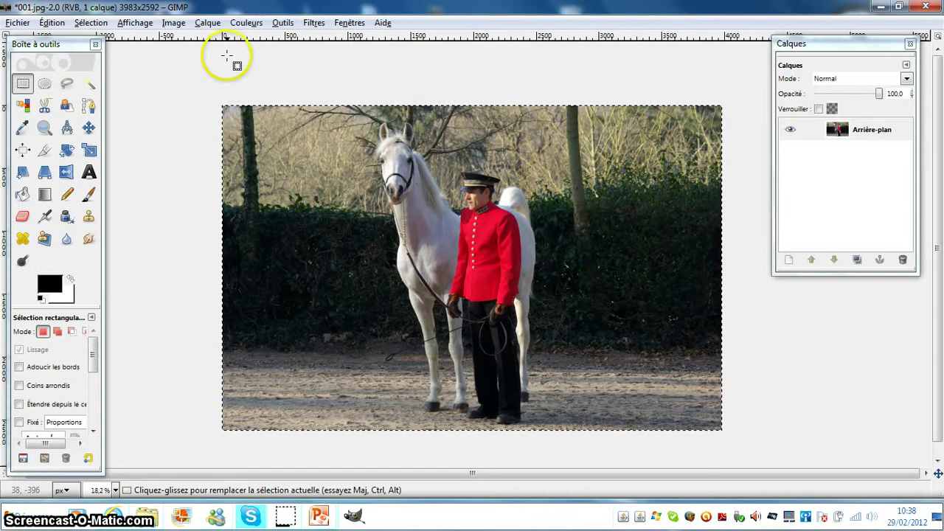
- Open Canvas Size, then return to Scale Image showing 3983×2592 at 72 ppi
{"action": "left_click", "coordinate": [177, 25]}
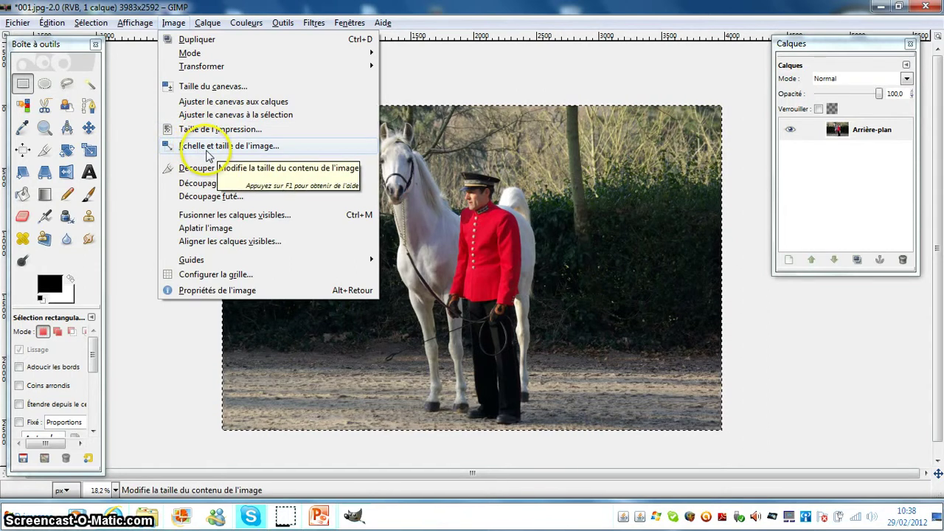
{"action": "left_click", "coordinate": [205, 88]}
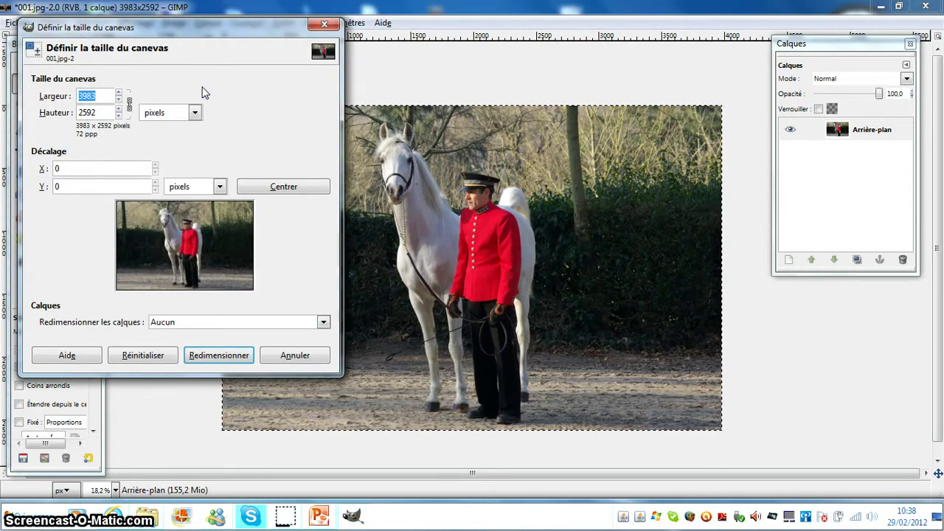
{"action": "left_click_drag", "start_coordinate": [209, 27], "coordinate": [338, 64]}
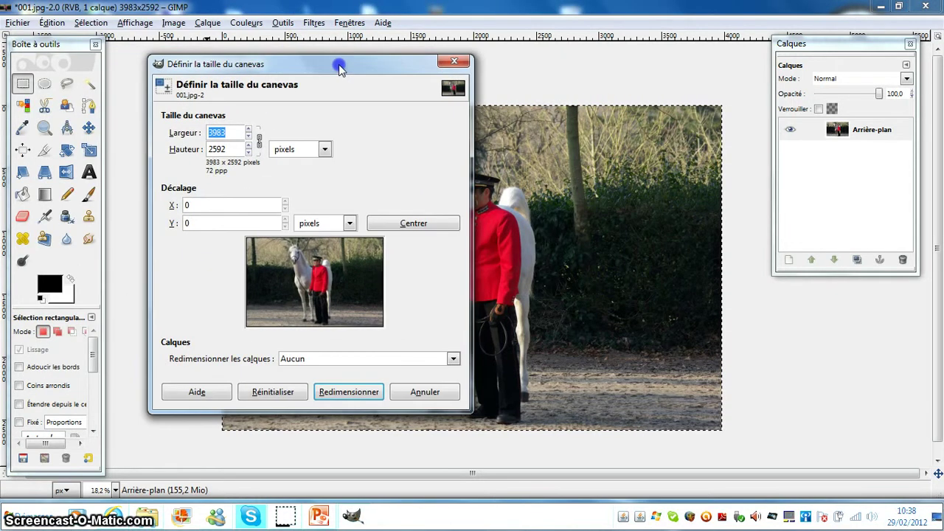
{"action": "left_click", "coordinate": [231, 133]}
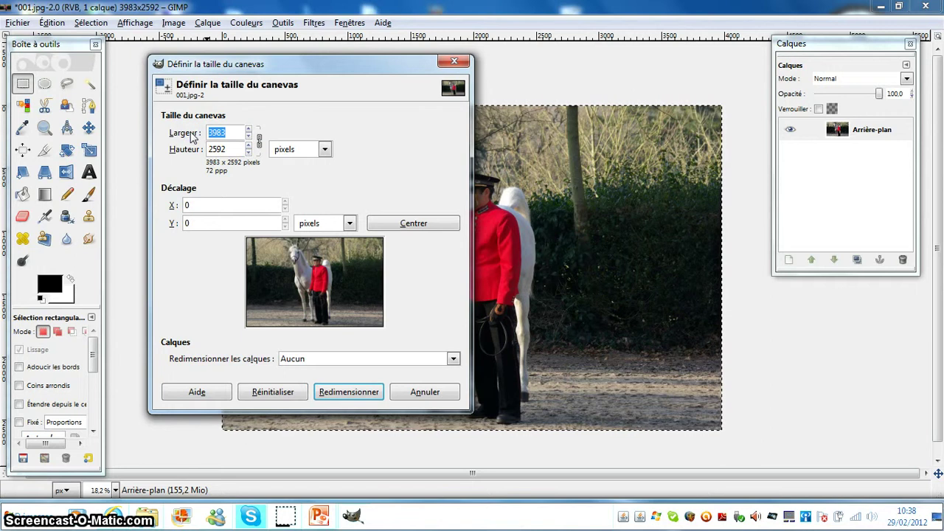
{"action": "left_click", "coordinate": [561, 64]}
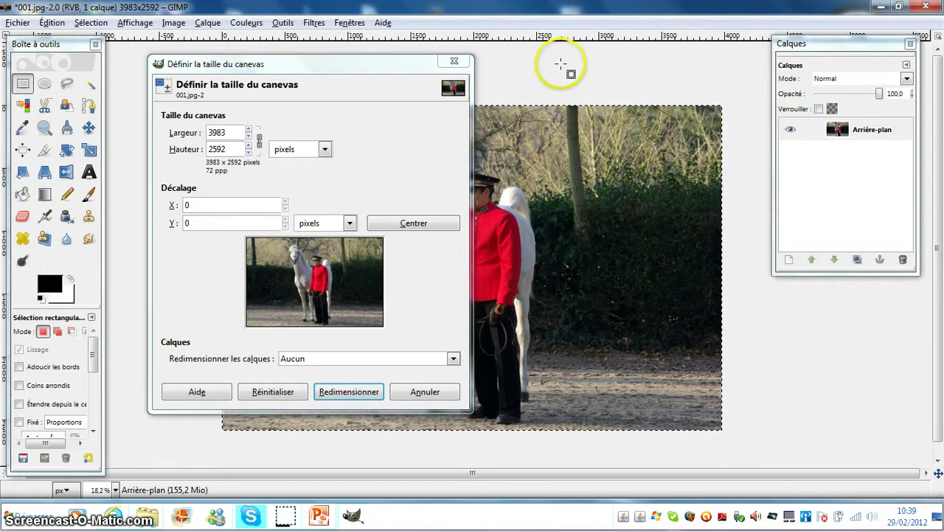
{"action": "left_click", "coordinate": [214, 56]}
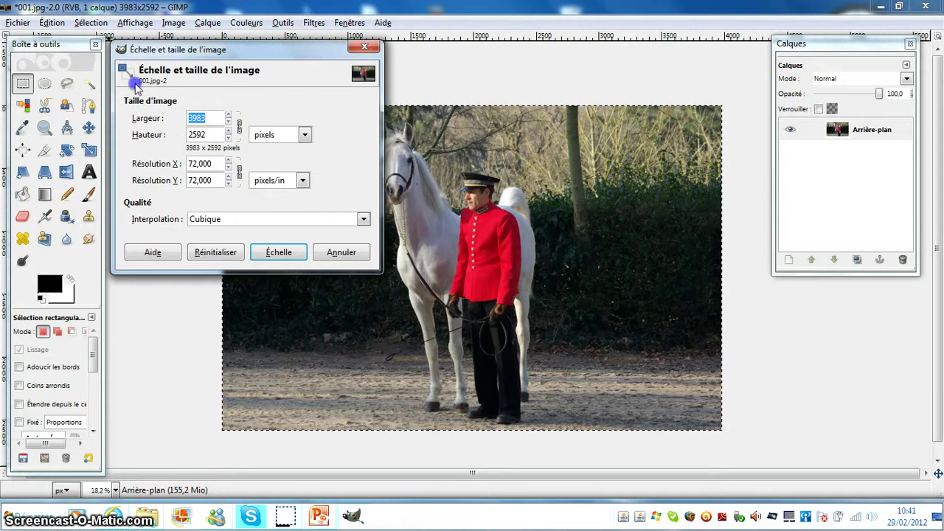
- Unlink proportions and enter width 3872, then cancel the rescale, keeping 3983×2592
{"action": "left_click", "coordinate": [239, 129]}
{"action": "left_click", "coordinate": [240, 129]}
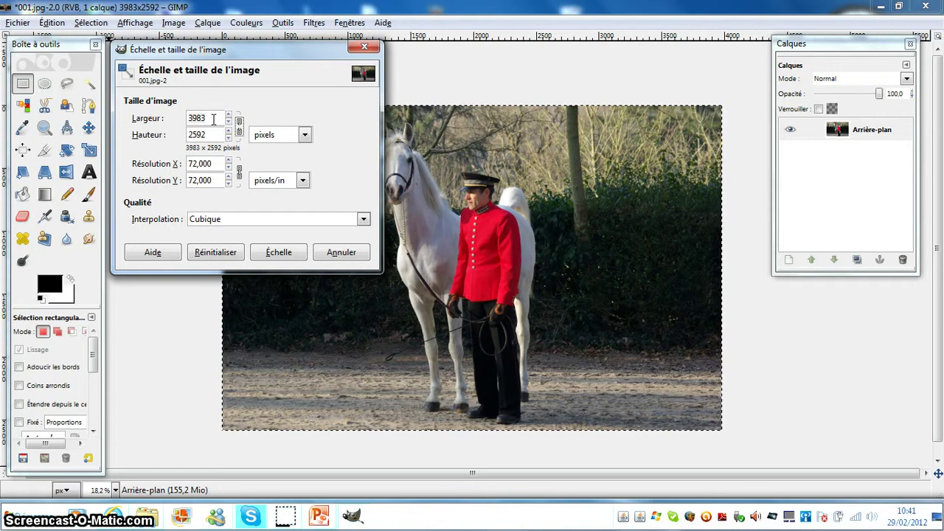
{"action": "double_click", "coordinate": [213, 119]}
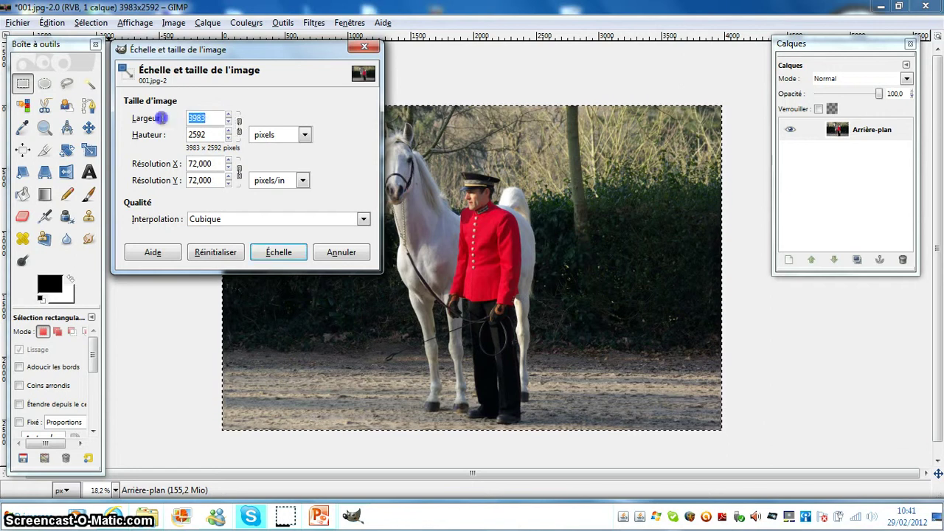
{"action": "type", "text": "38"}
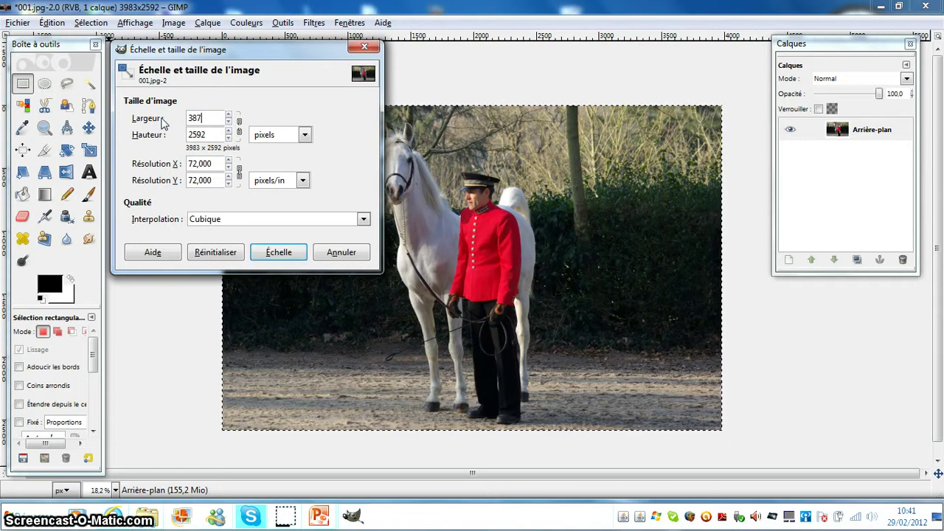
{"action": "type", "text": "2"}
{"action": "left_click", "coordinate": [293, 179]}
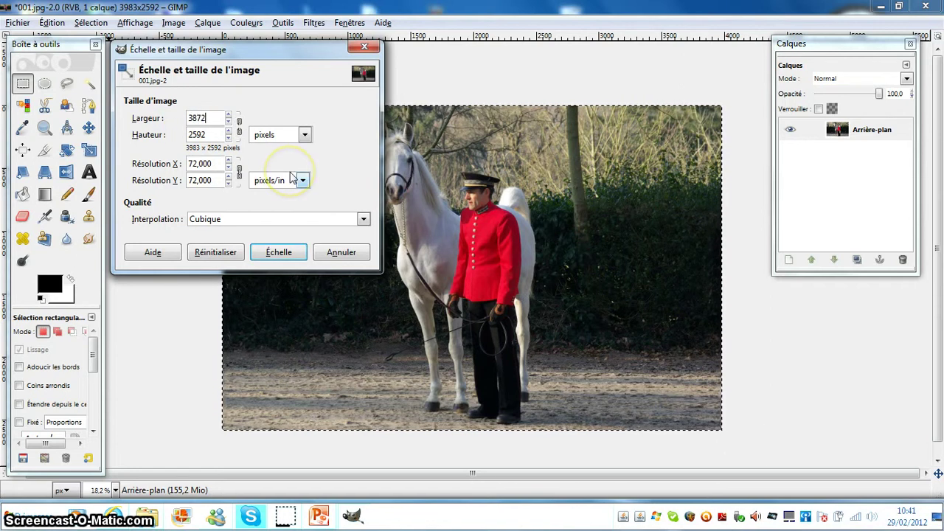
{"action": "left_click", "coordinate": [336, 252]}
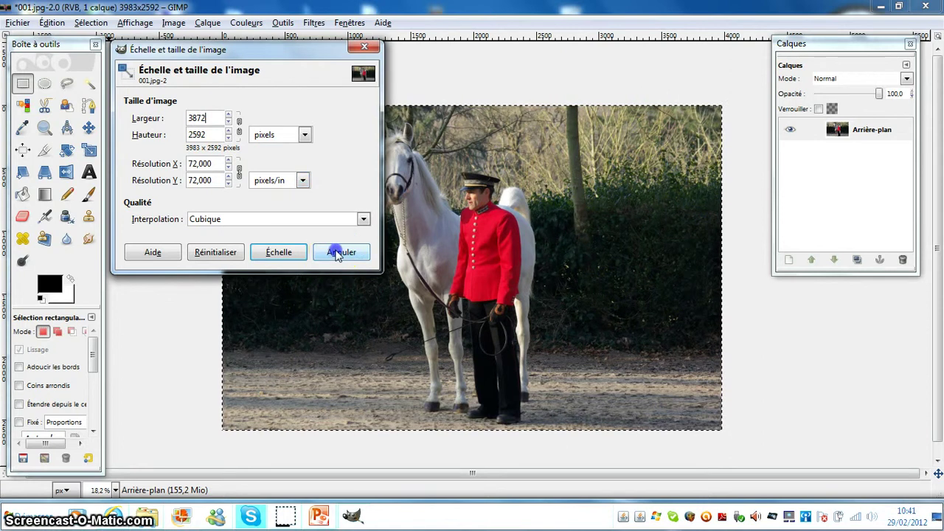
- Resize the canvas to 3872×2592 with proportions unlinked and the image centred
{"action": "left_click", "coordinate": [174, 23]}
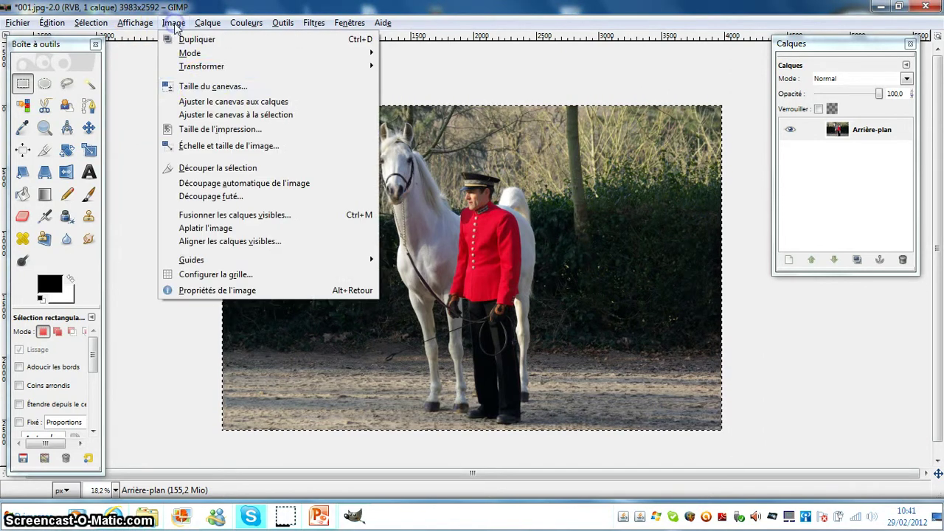
{"action": "left_click", "coordinate": [207, 87]}
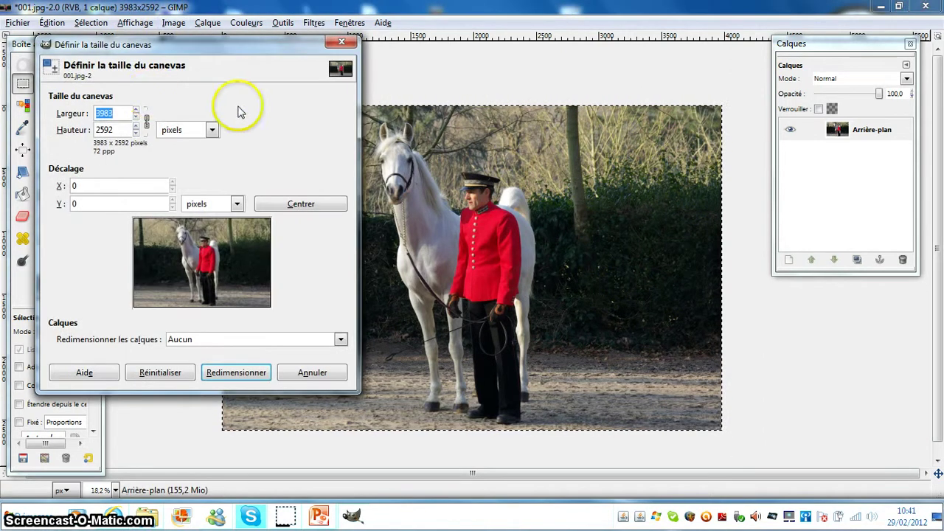
{"action": "left_click_drag", "start_coordinate": [181, 48], "coordinate": [240, 69]}
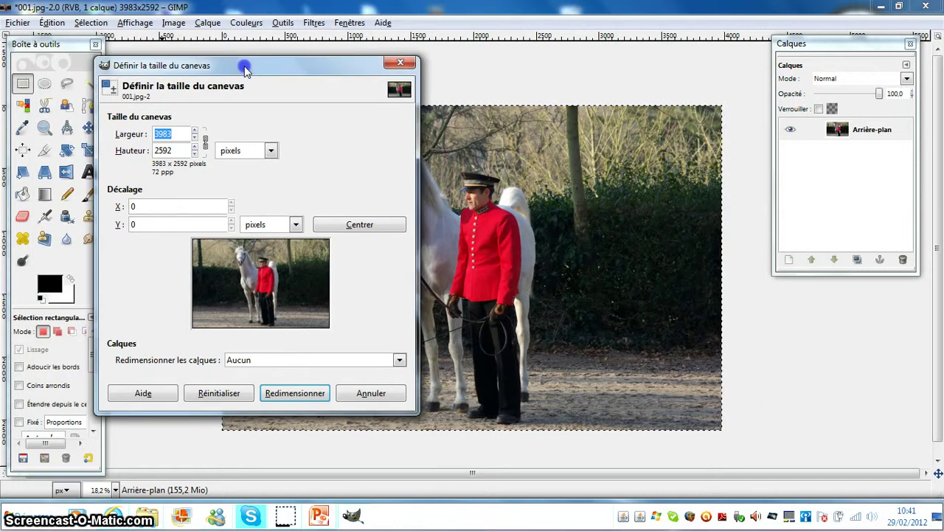
{"action": "left_click", "coordinate": [205, 143]}
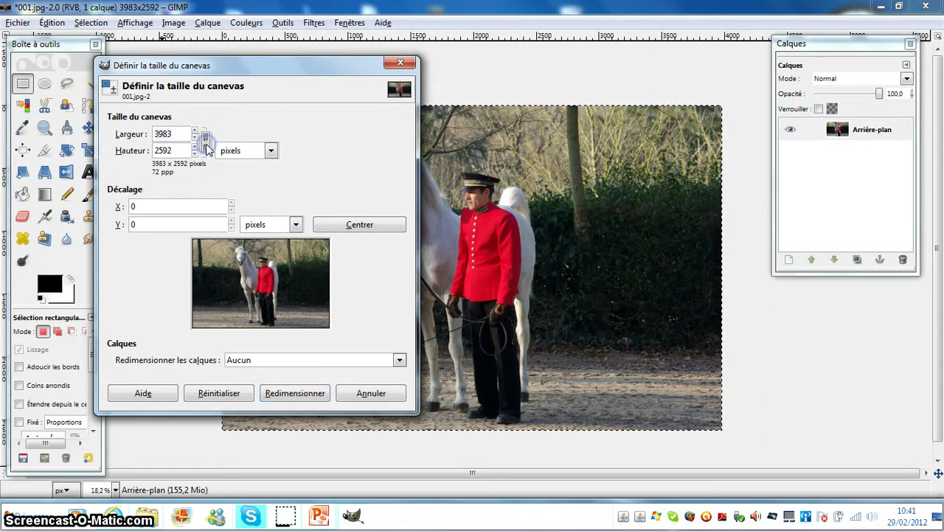
{"action": "double_click", "coordinate": [174, 134]}
{"action": "type", "text": "3872"}
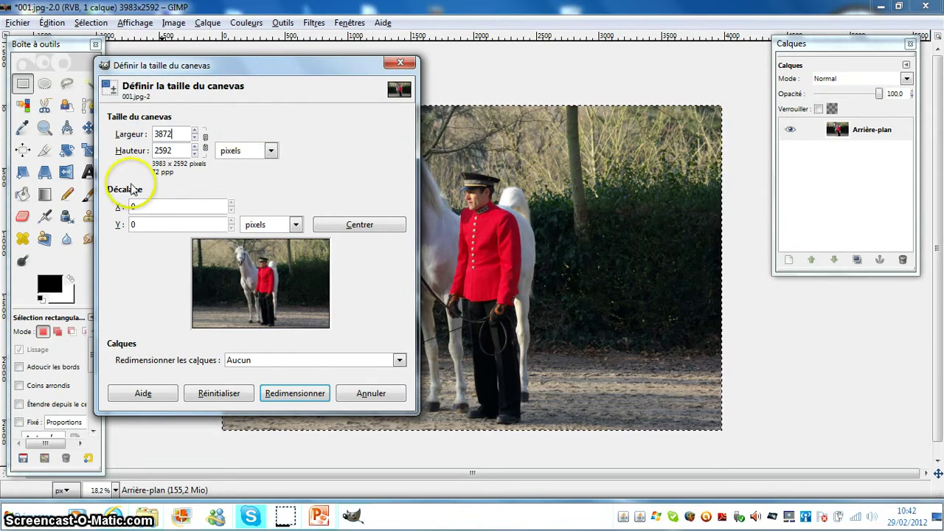
{"action": "left_click", "coordinate": [375, 226]}
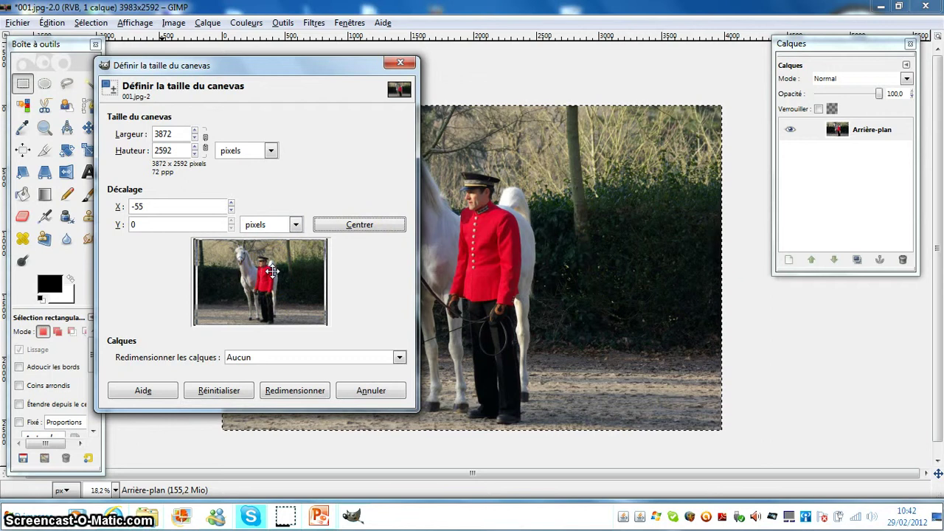
{"action": "left_click", "coordinate": [285, 392]}
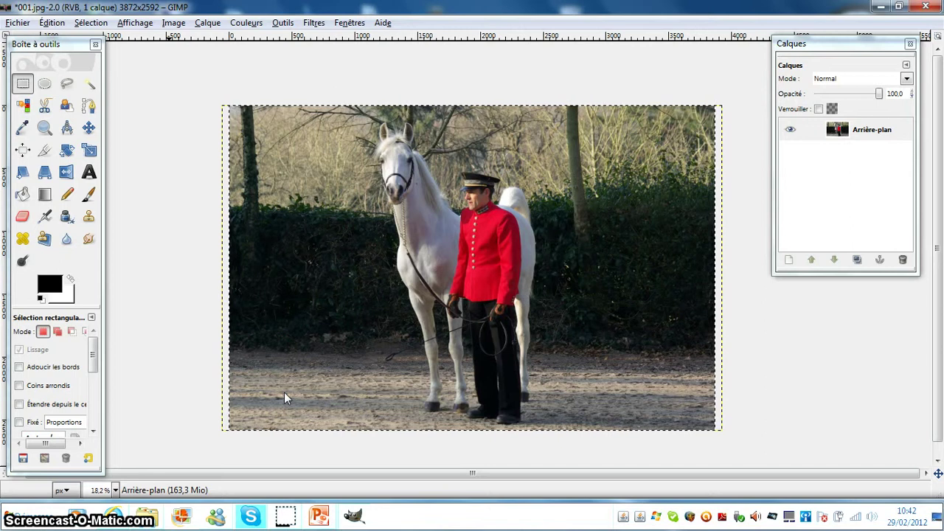
- Save the image on the desktop as 'tirage photo haras 001.xcf'
{"action": "left_click", "coordinate": [29, 25]}
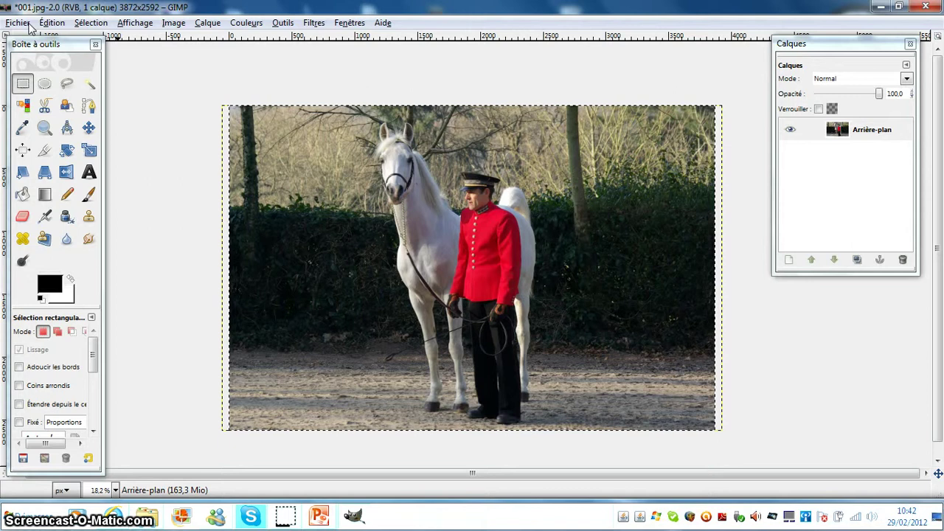
{"action": "left_click", "coordinate": [29, 24]}
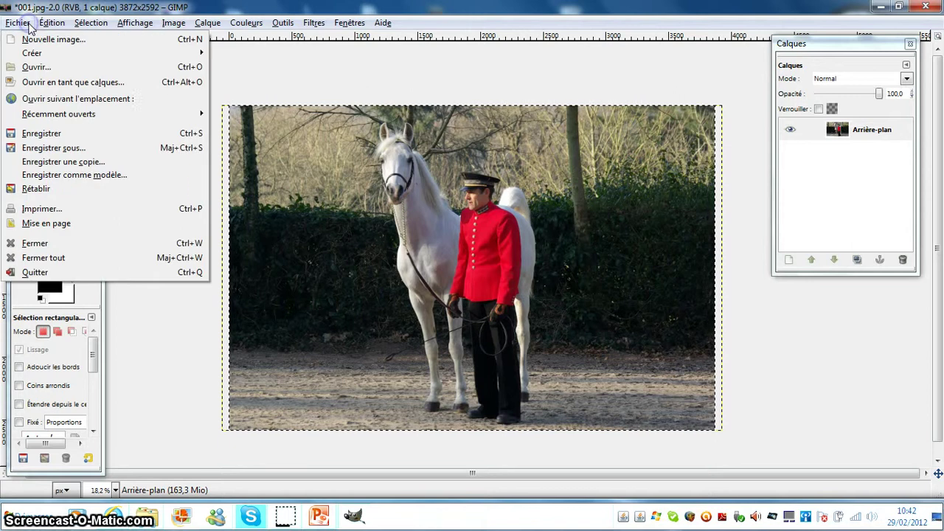
{"action": "left_click", "coordinate": [46, 134]}
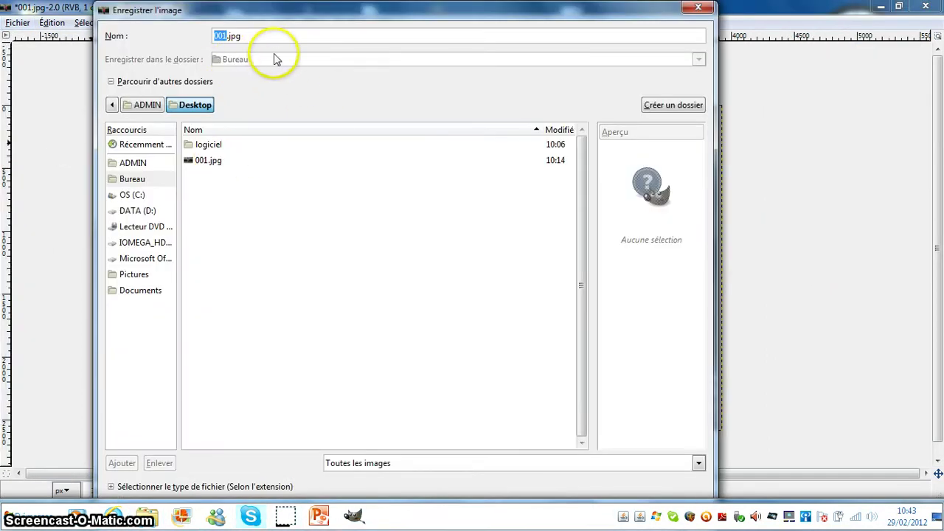
{"action": "left_click", "coordinate": [262, 36]}
{"action": "triple_click", "coordinate": [250, 36]}
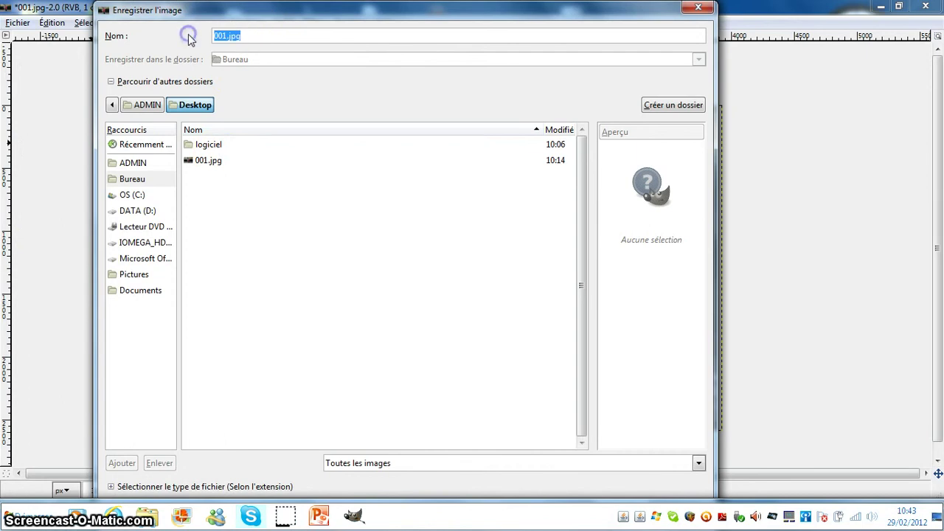
{"action": "type", "text": "tira"}
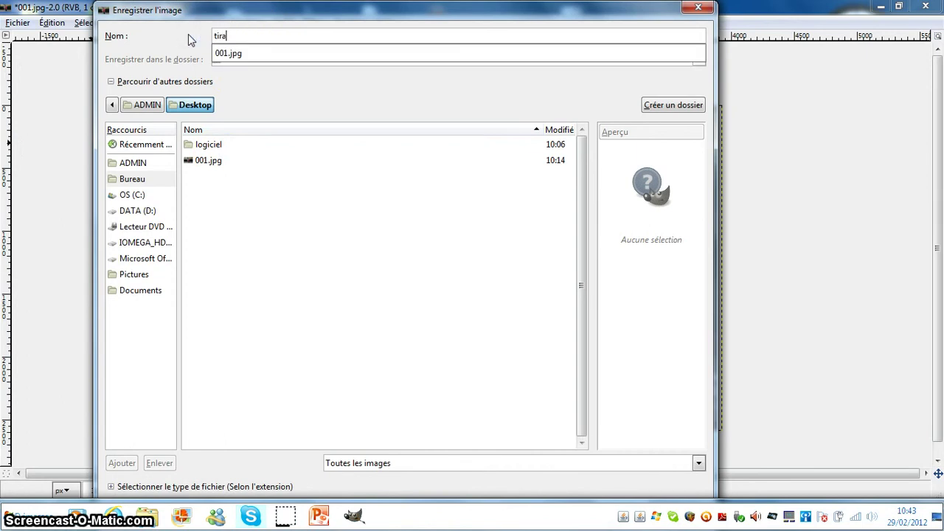
{"action": "type", "text": "ge ph"}
{"action": "type", "text": "oto har"}
{"action": "type", "text": "as 001.xcf"}
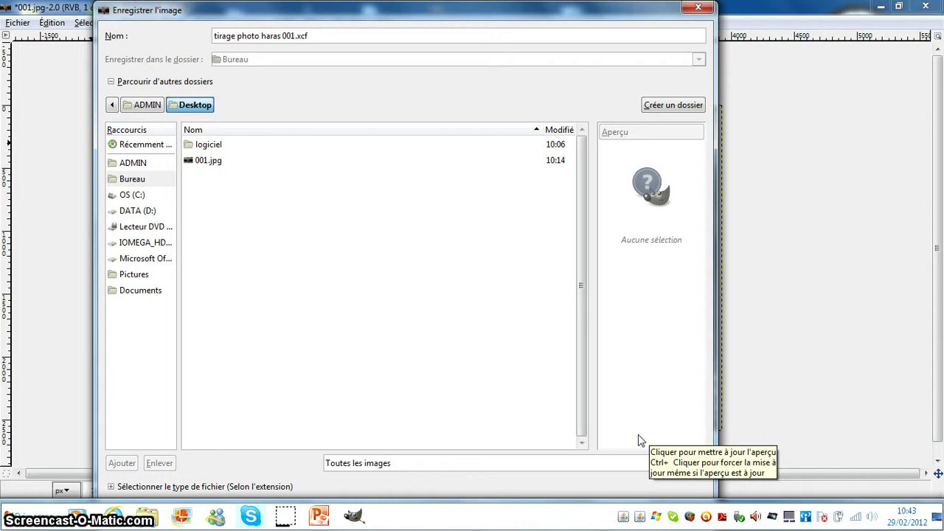
{"action": "key", "text": "Return"}
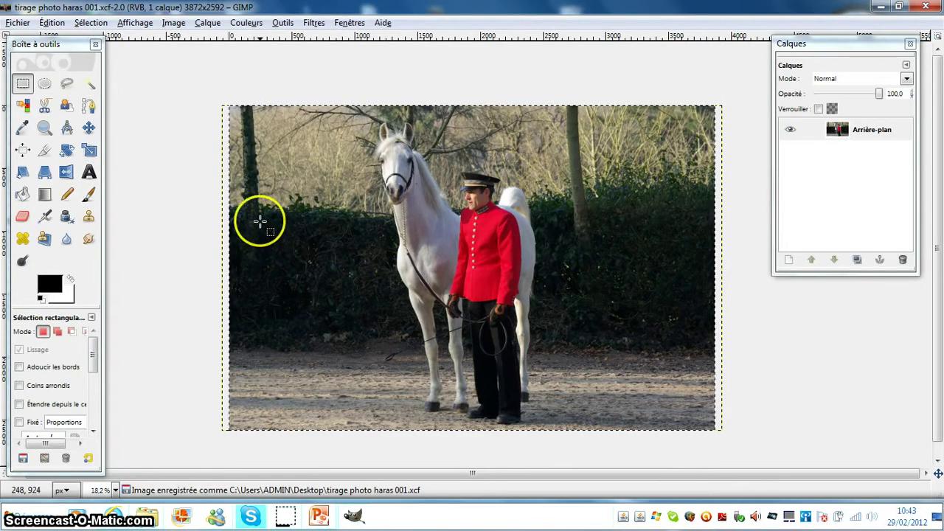
- In Save As, set the file type to Image JPEG for 'tirage photo haras 001.jpg'
{"action": "left_click", "coordinate": [27, 26]}
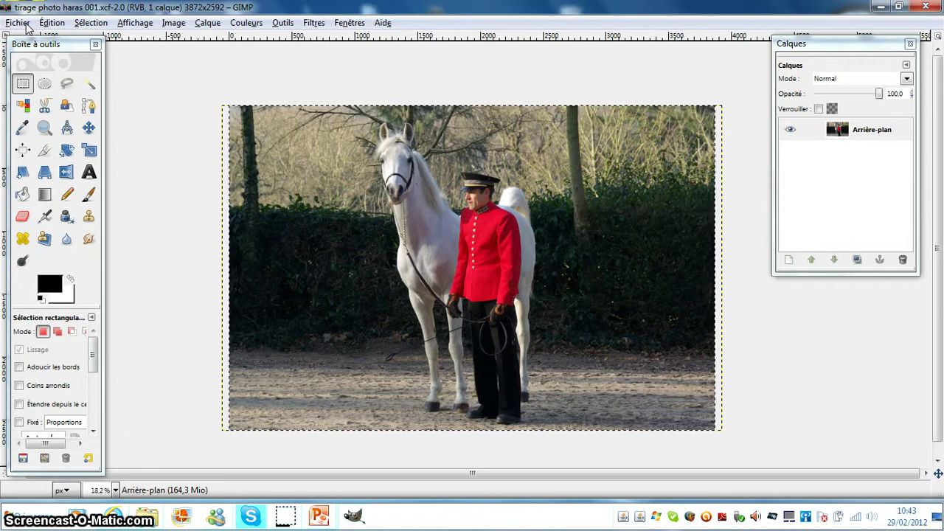
{"action": "left_click", "coordinate": [27, 26]}
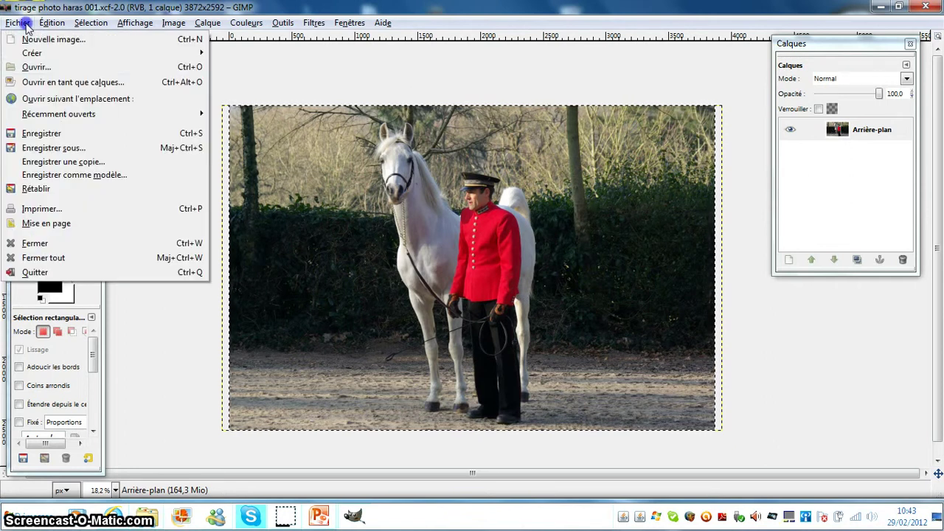
{"action": "left_click", "coordinate": [72, 149]}
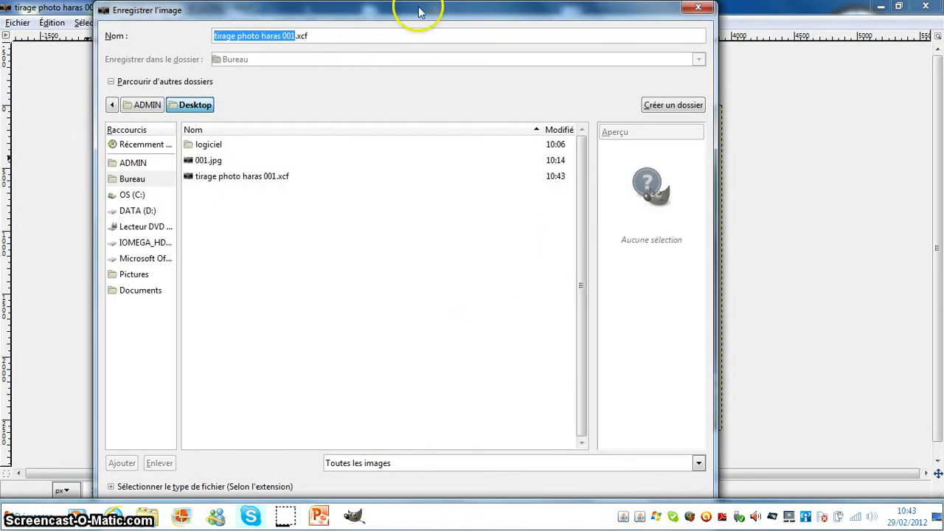
{"action": "left_click_drag", "start_coordinate": [418, 11], "coordinate": [403, 11]}
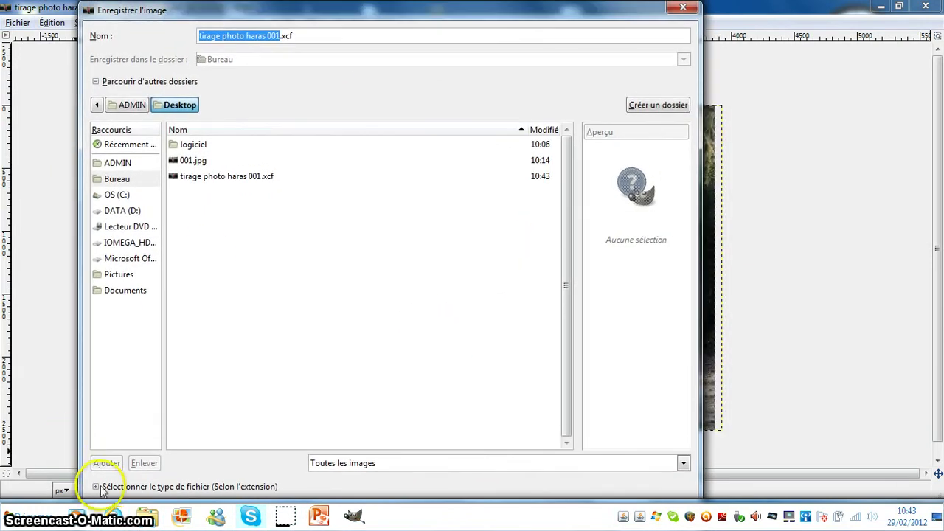
{"action": "left_click", "coordinate": [97, 487]}
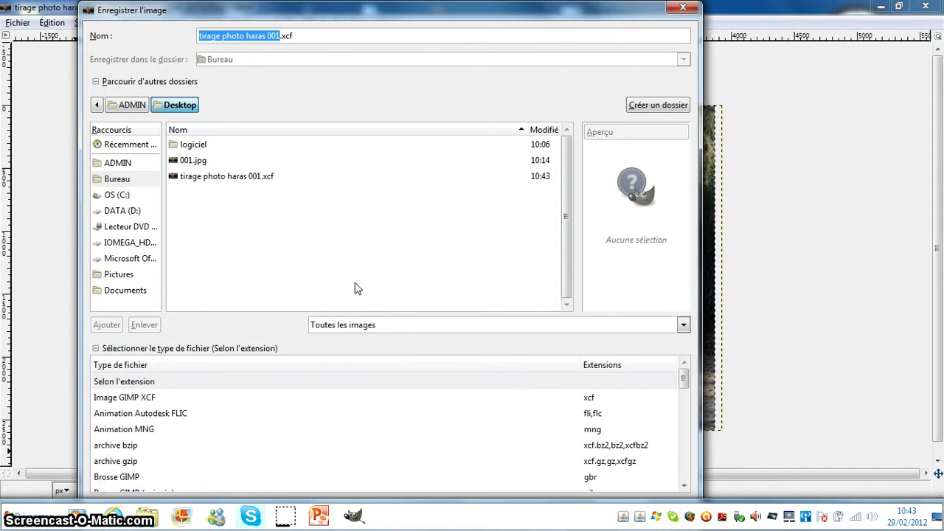
{"action": "left_click_drag", "start_coordinate": [683, 379], "coordinate": [687, 422]}
{"action": "left_click", "coordinate": [122, 467]}
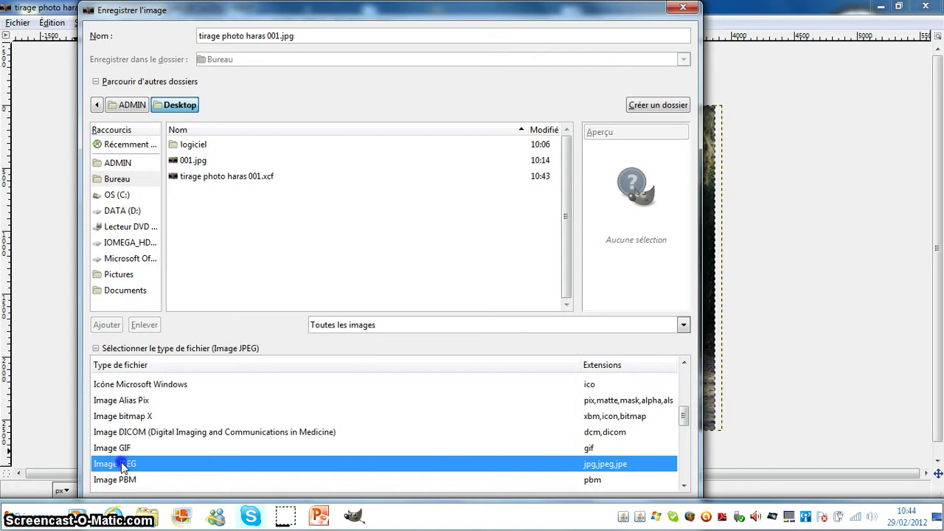
{"action": "left_click", "coordinate": [496, 243]}
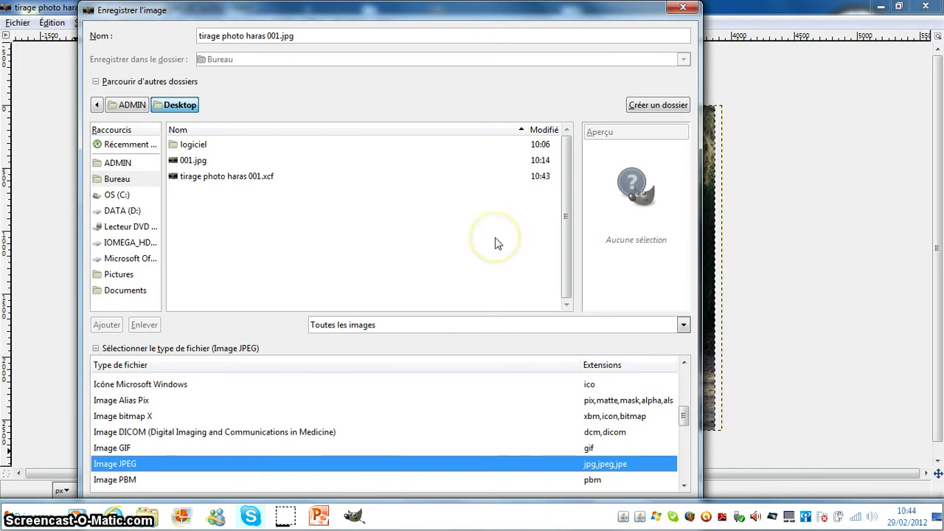
{"action": "left_click", "coordinate": [417, 470]}
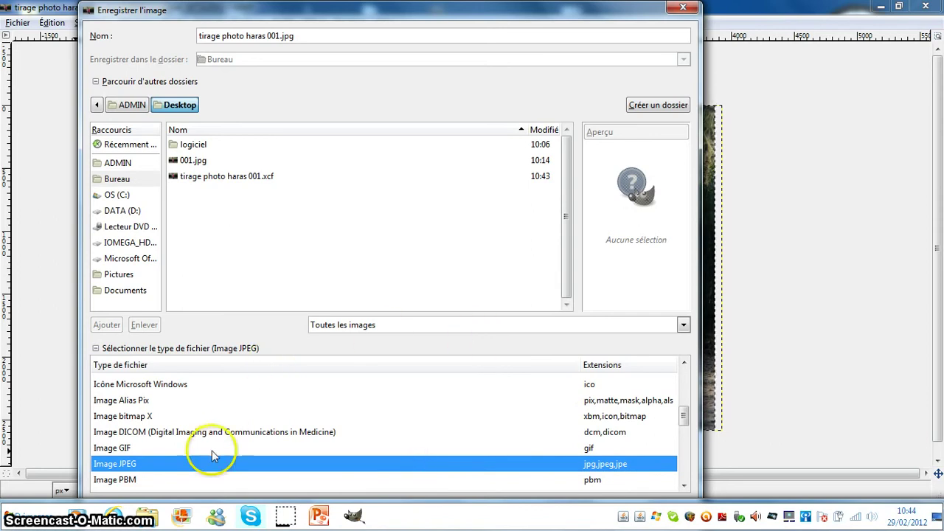
{"action": "left_click", "coordinate": [204, 470]}
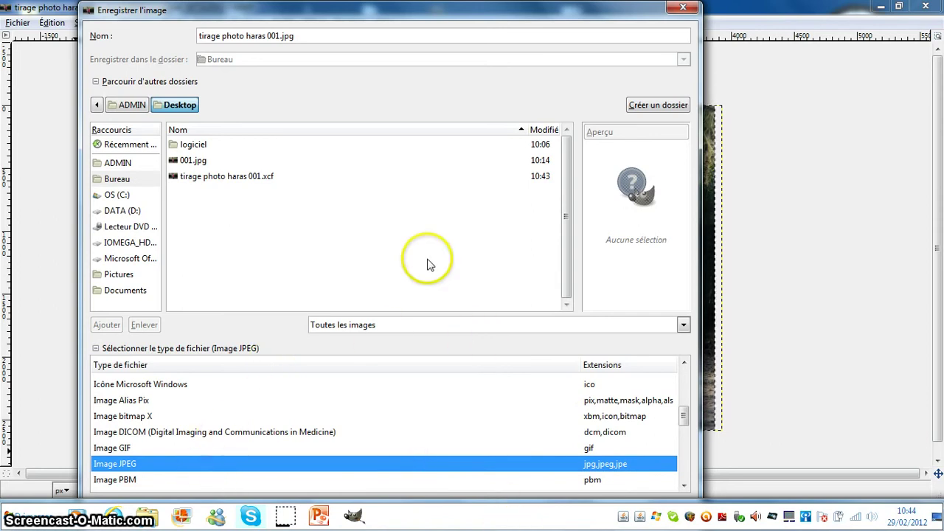
{"action": "left_click_drag", "start_coordinate": [592, 8], "coordinate": [602, 62]}
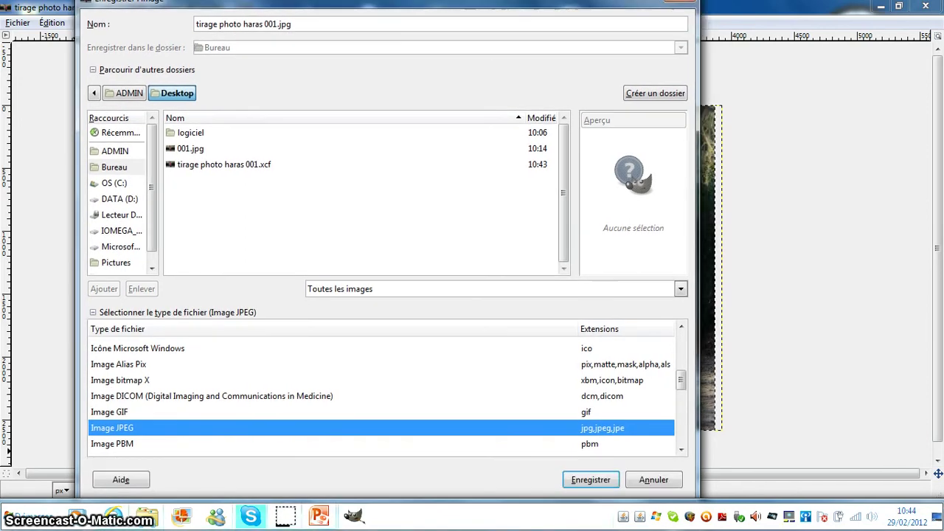
{"action": "left_click_drag", "start_coordinate": [499, 39], "coordinate": [496, 15]}
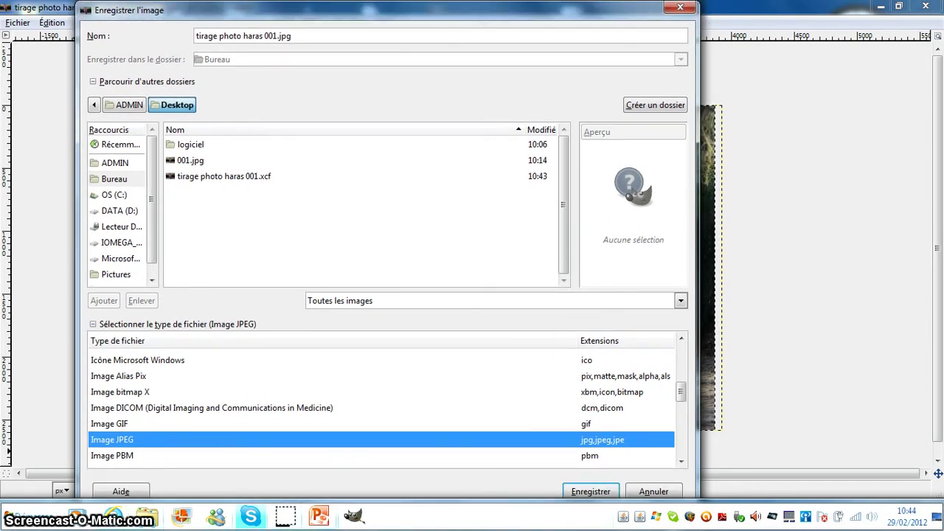
- Export a flattened 'tirage photo haras 001.jpg' to the desktop at JPEG quality 89
{"action": "left_click", "coordinate": [590, 490]}
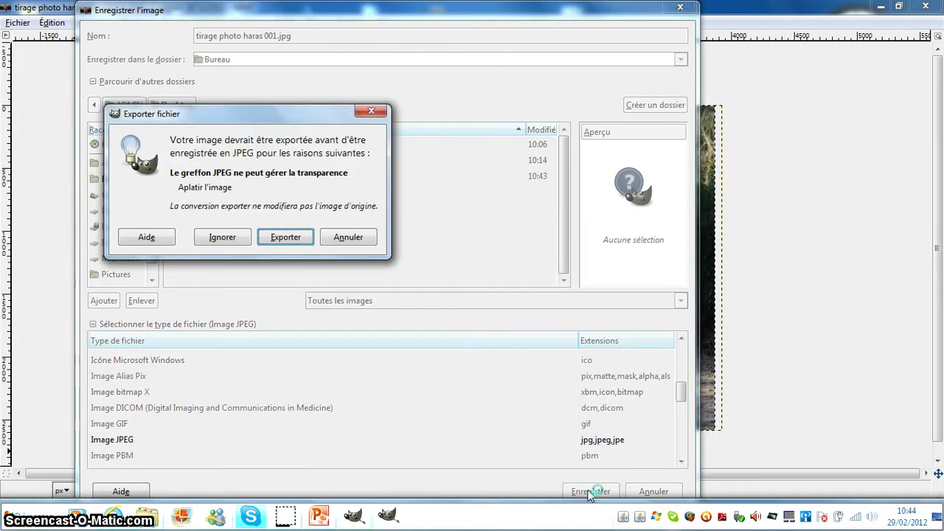
{"action": "left_click", "coordinate": [285, 240]}
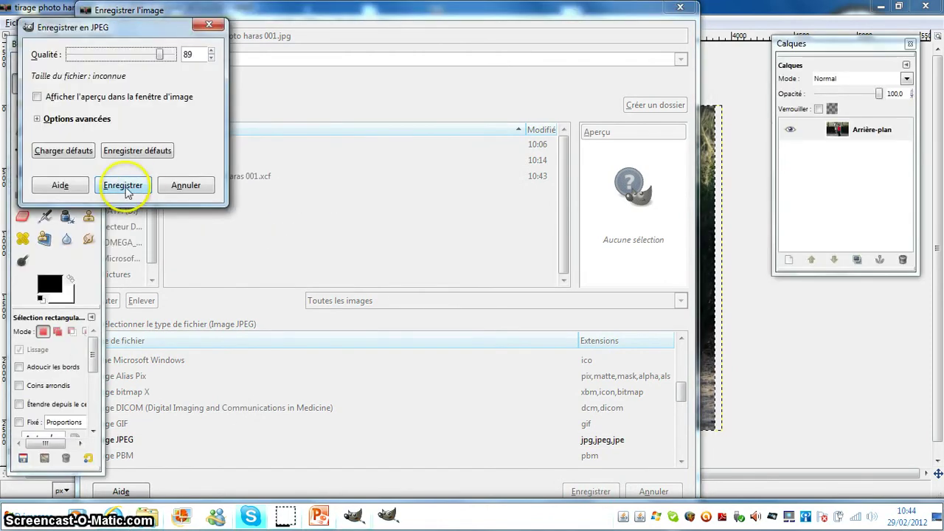
{"action": "left_click", "coordinate": [126, 190]}
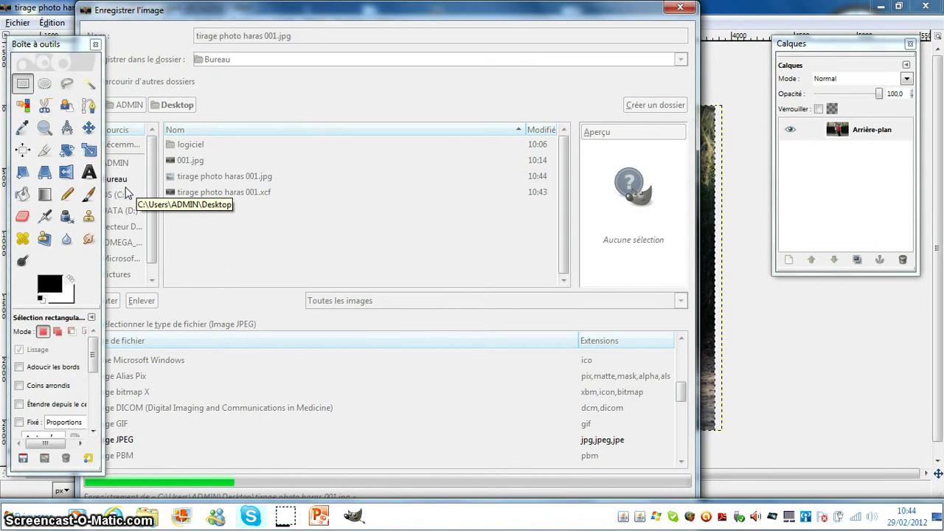